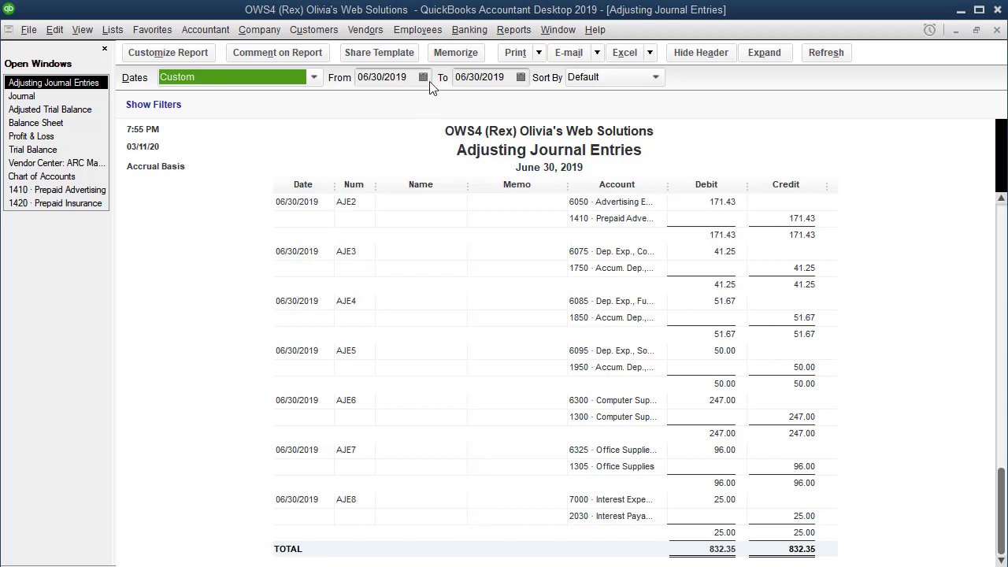
List all general journal entries in the general journal entry form and view entry AJE7 for Office Supplies Expense.
{"action": "left_click", "coordinate": [257, 36]}
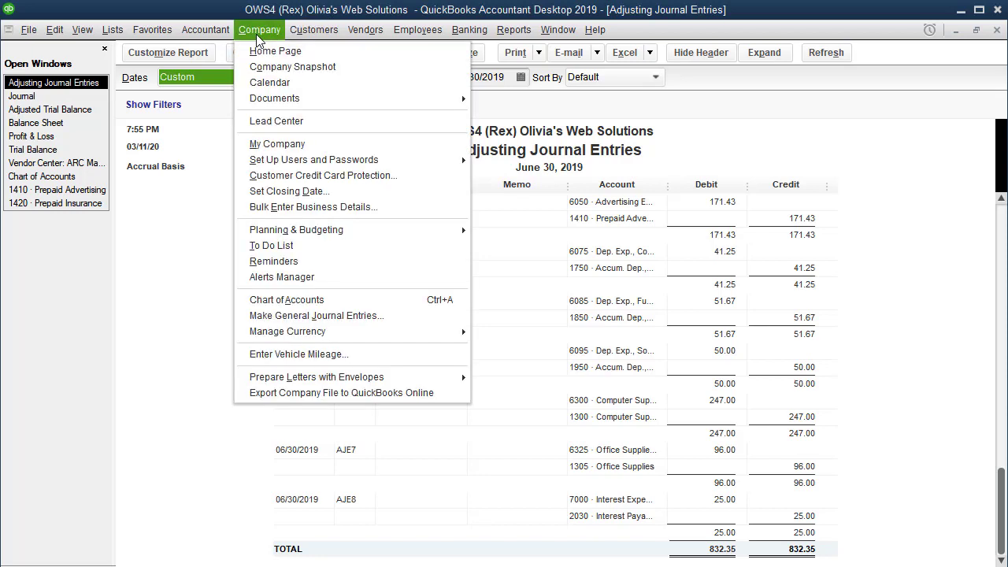
{"action": "left_click", "coordinate": [318, 316]}
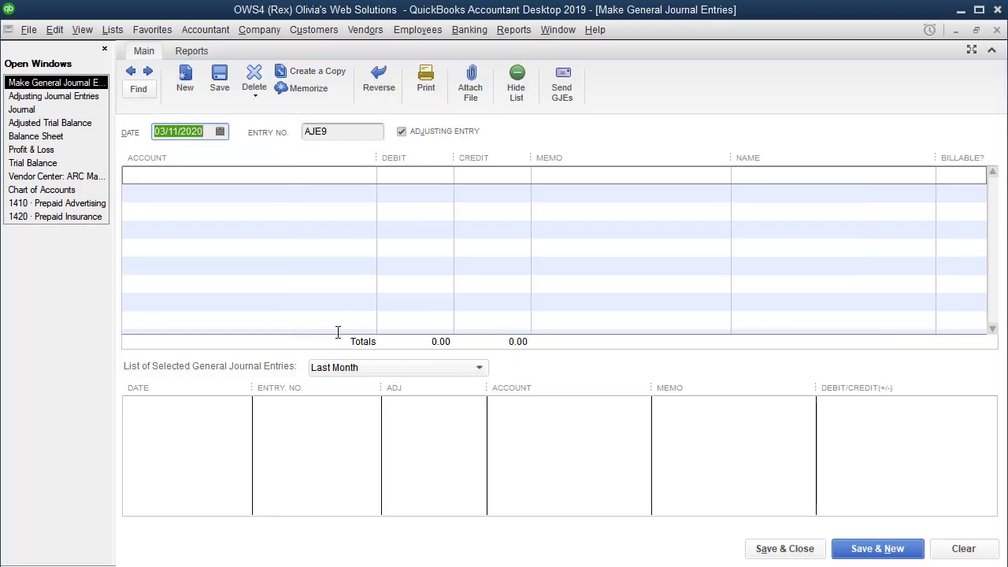
{"action": "left_click", "coordinate": [417, 368]}
{"action": "scroll", "coordinate": [405, 401], "scroll_direction": "up", "scroll_amount": 2}
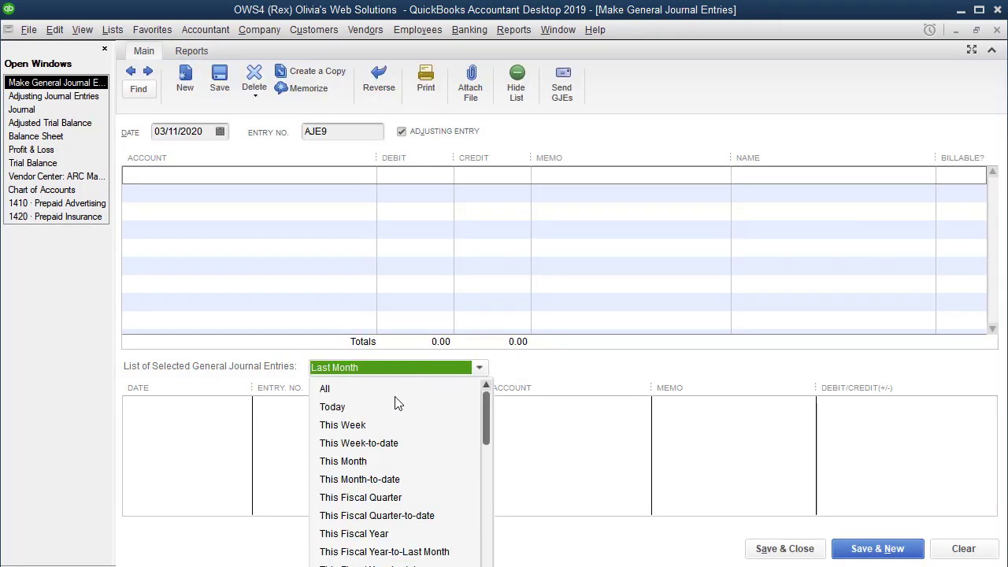
{"action": "left_click", "coordinate": [352, 390]}
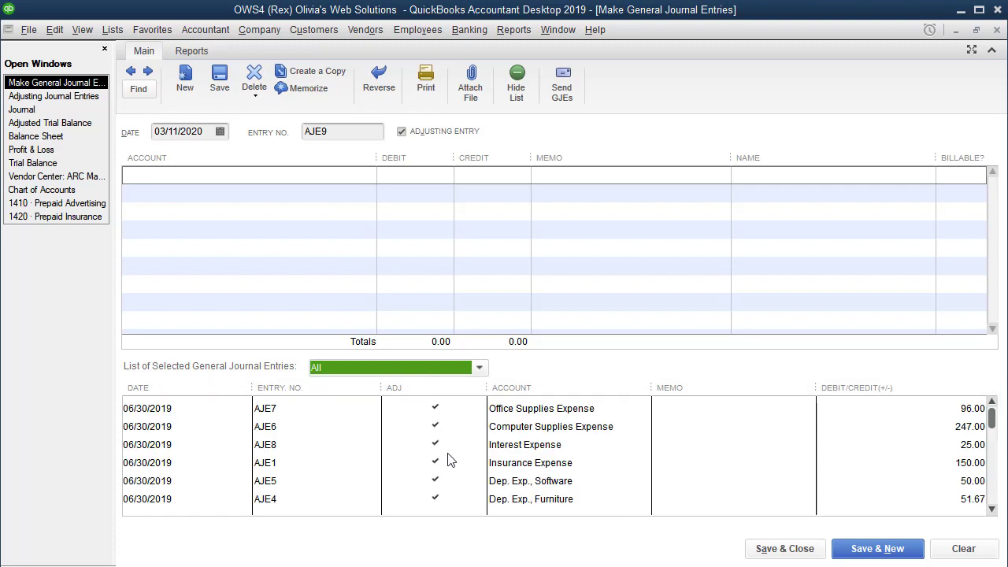
{"action": "left_click", "coordinate": [564, 409]}
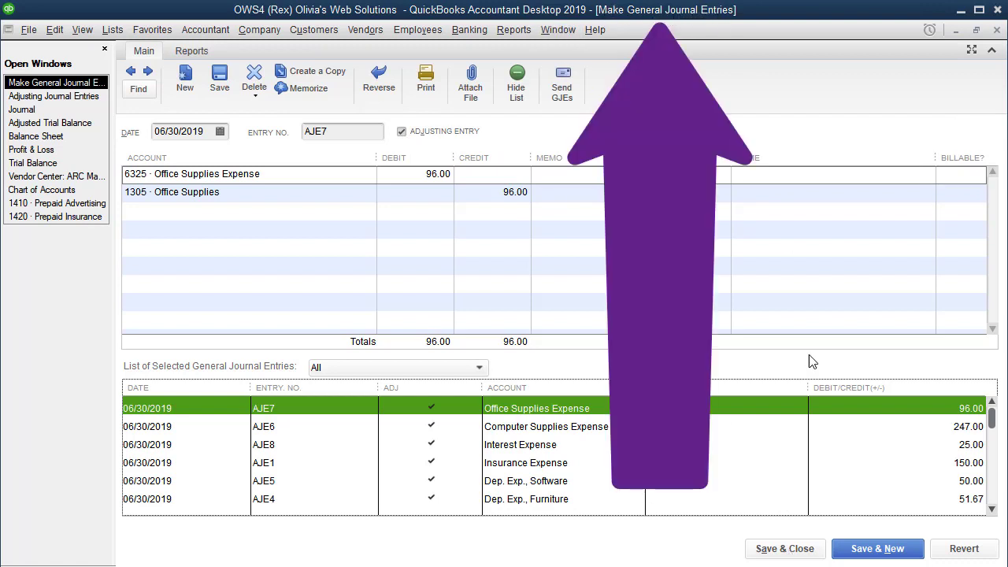
{"action": "left_click", "coordinate": [783, 551]}
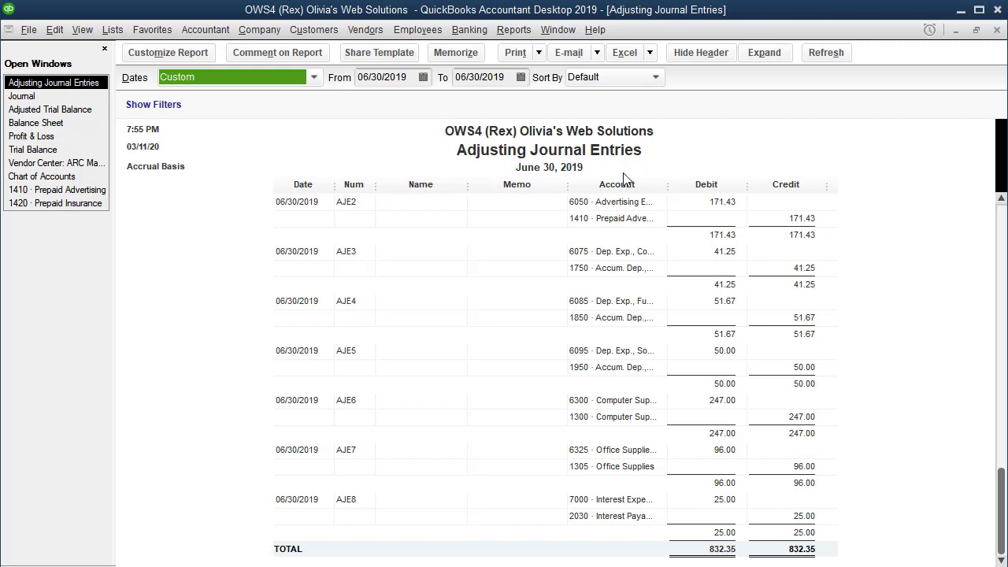
Switch to the Journal report and remove its TransactionType filter.
{"action": "left_click", "coordinate": [34, 97]}
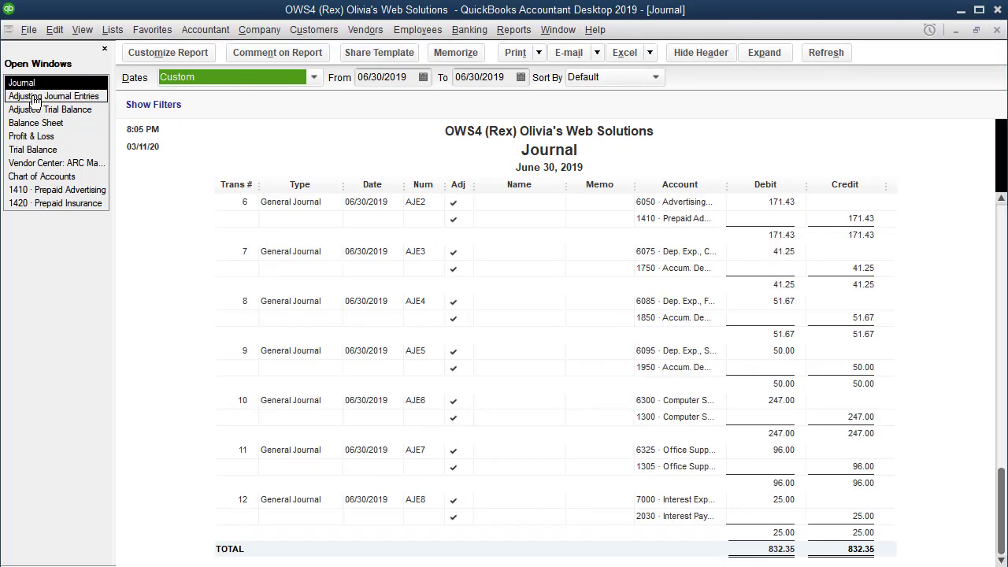
{"action": "left_click", "coordinate": [168, 52]}
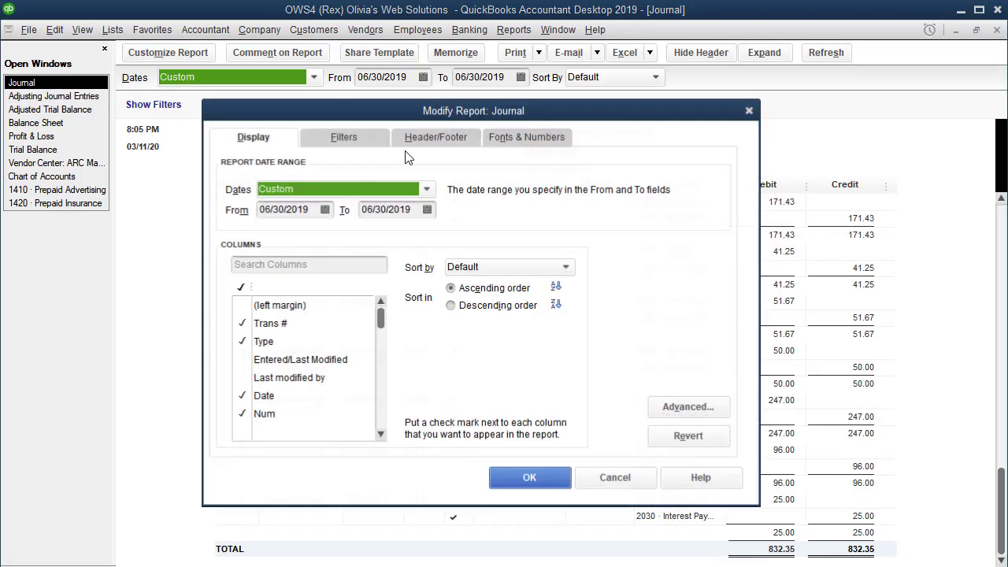
{"action": "left_click", "coordinate": [345, 138]}
{"action": "left_click", "coordinate": [628, 222]}
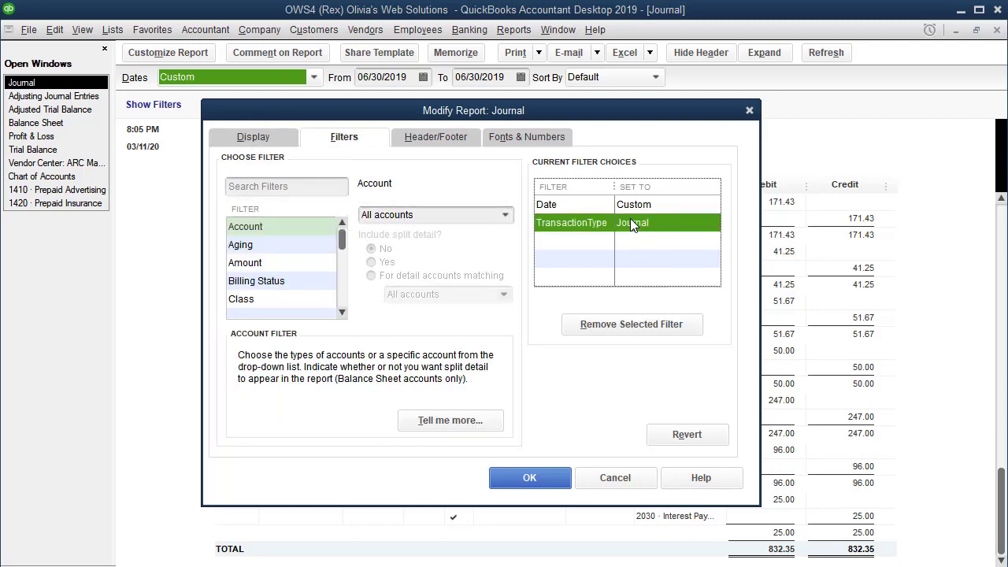
{"action": "left_click", "coordinate": [627, 328]}
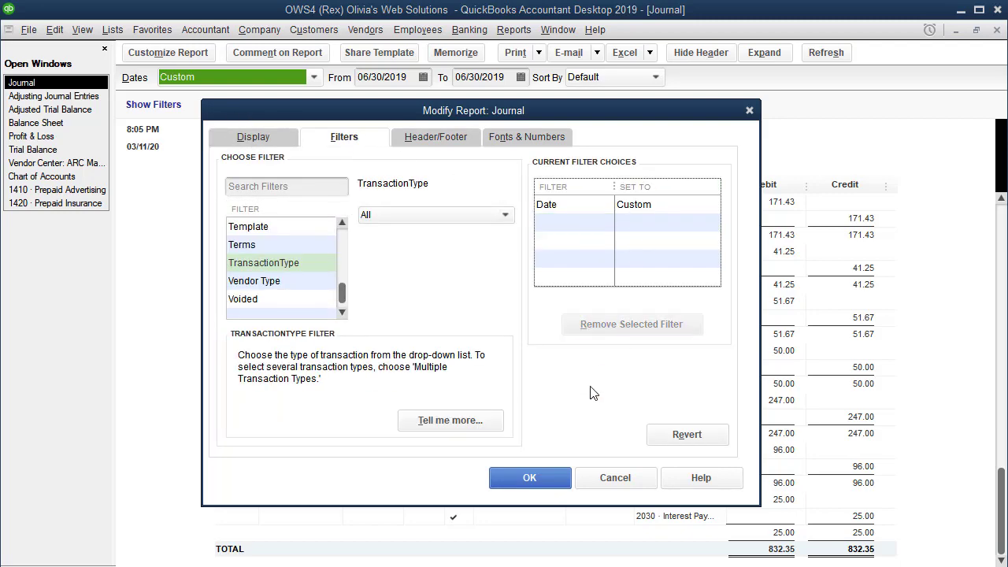
{"action": "left_click", "coordinate": [534, 489]}
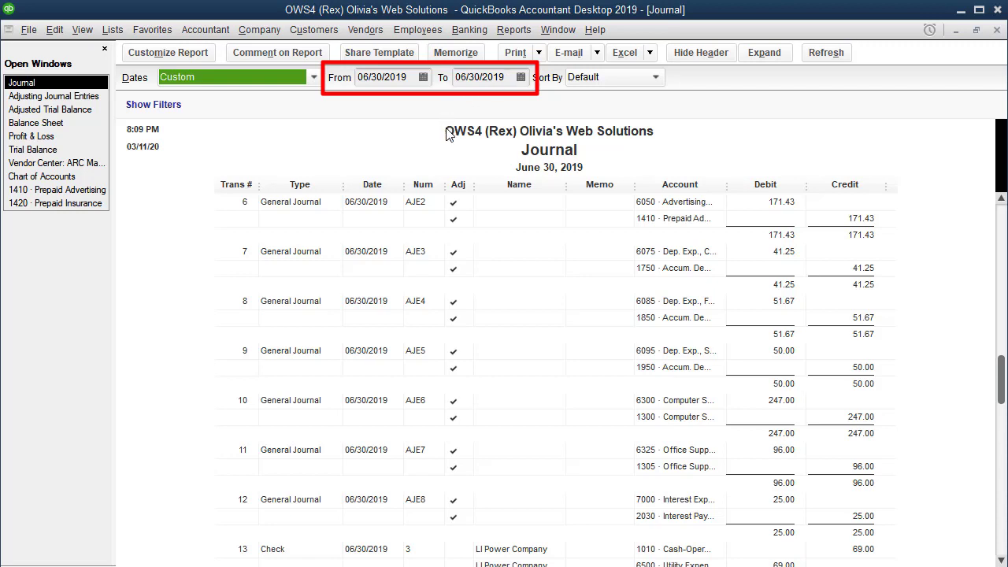
Review the transactions in the Journal report, and view a blank general journal entry form before closing it.
{"action": "scroll", "coordinate": [446, 134], "scroll_direction": "down", "scroll_amount": 2}
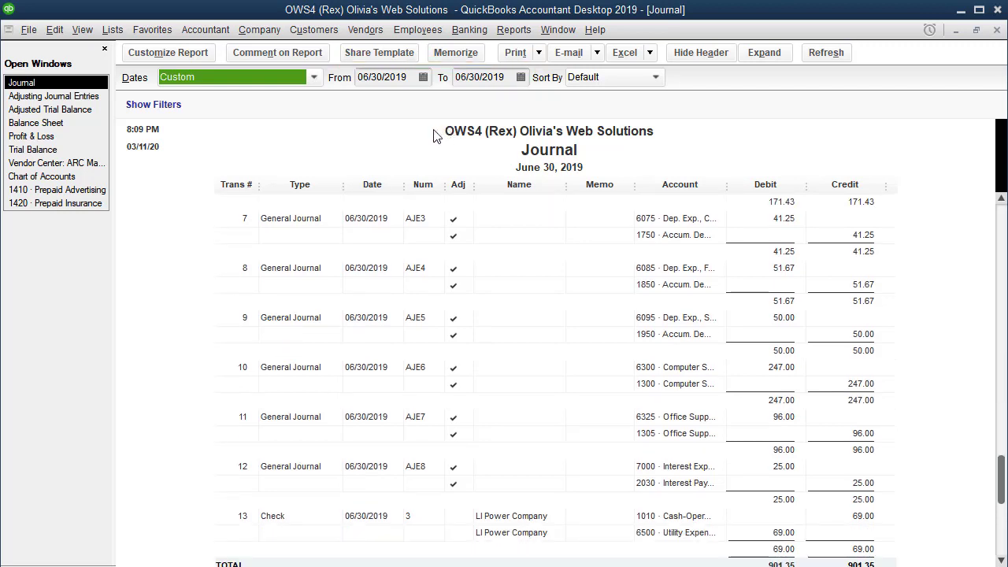
{"action": "scroll", "coordinate": [433, 136], "scroll_direction": "up", "scroll_amount": 5}
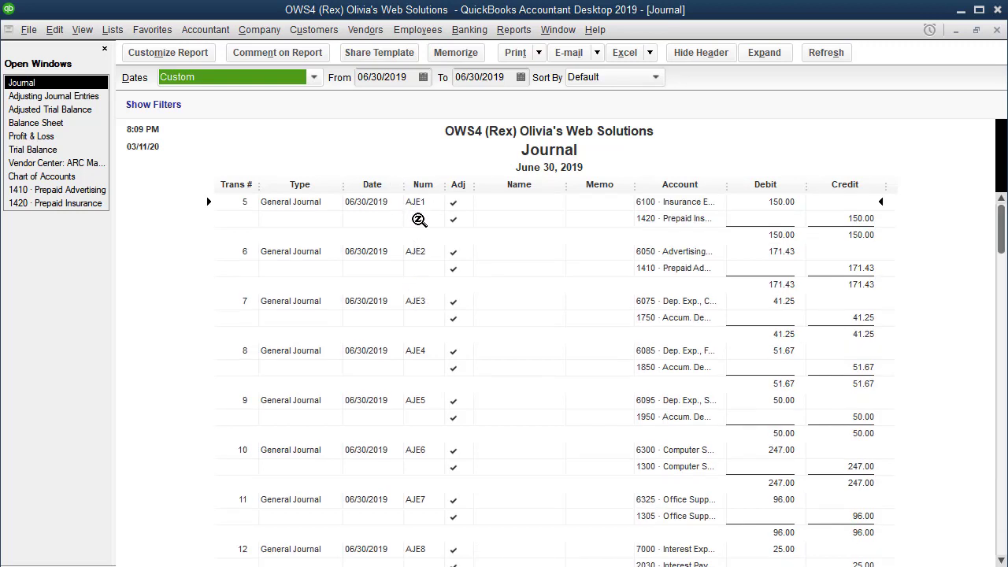
{"action": "scroll", "coordinate": [433, 238], "scroll_direction": "down", "scroll_amount": 6}
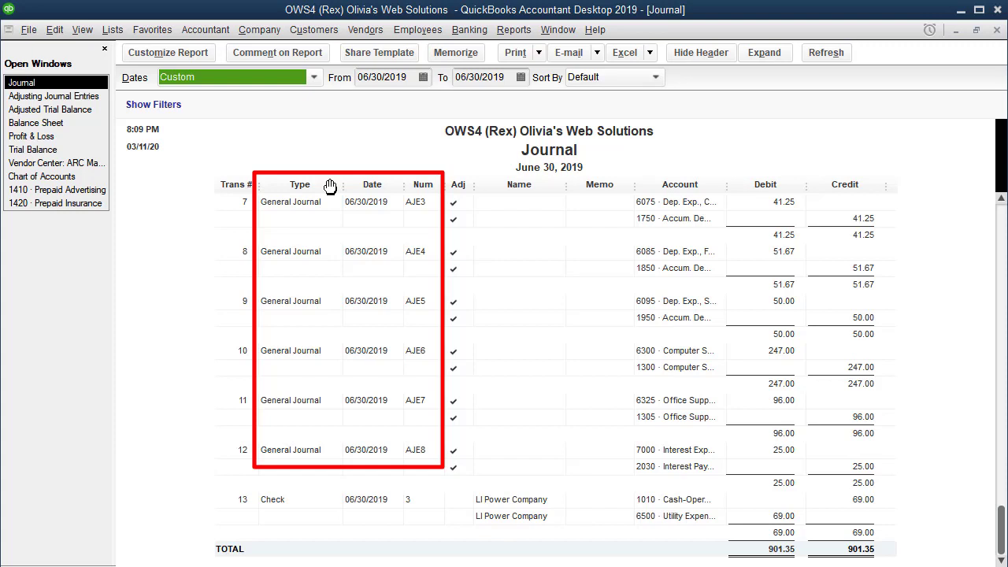
{"action": "left_click", "coordinate": [266, 32]}
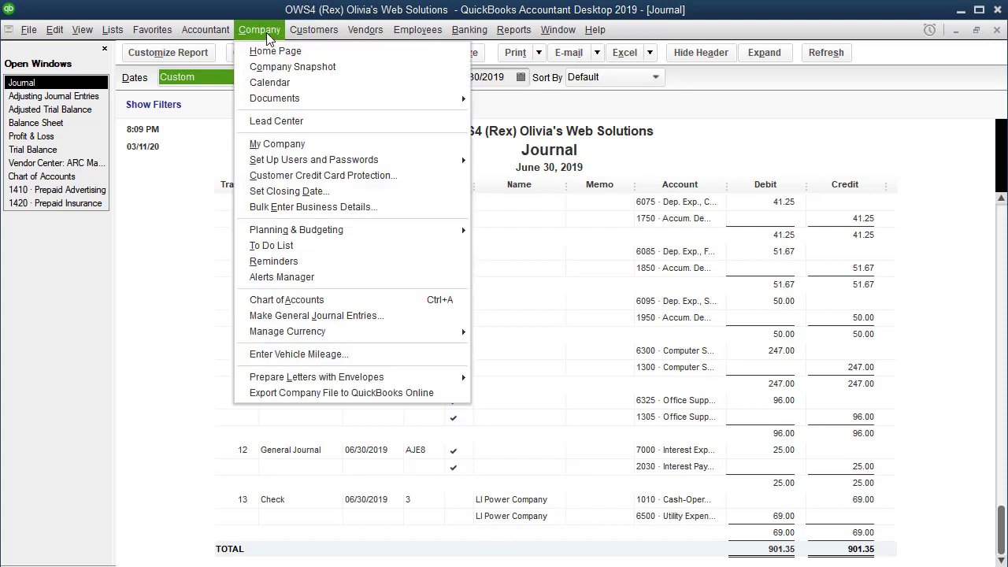
{"action": "left_click", "coordinate": [318, 316]}
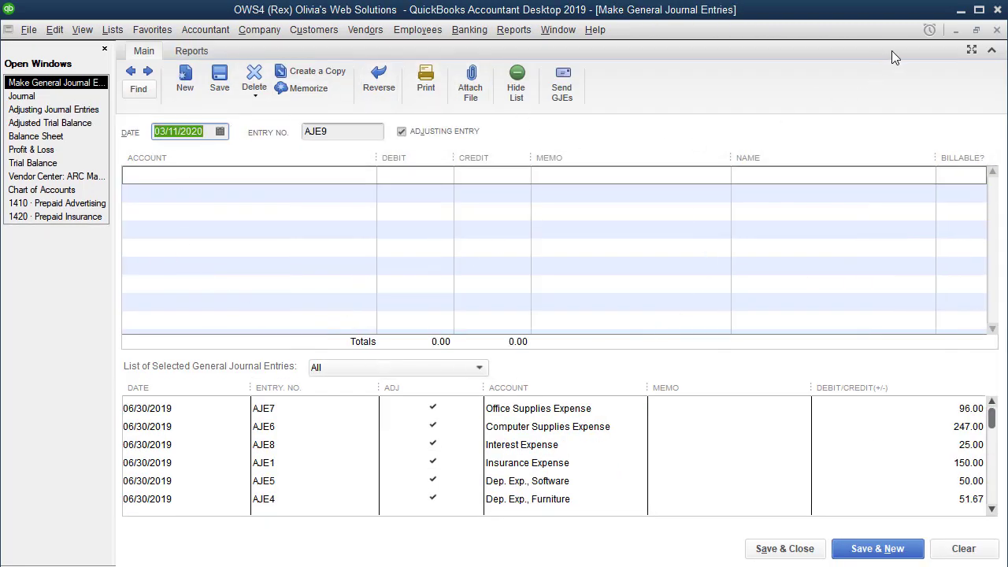
{"action": "left_click", "coordinate": [790, 549]}
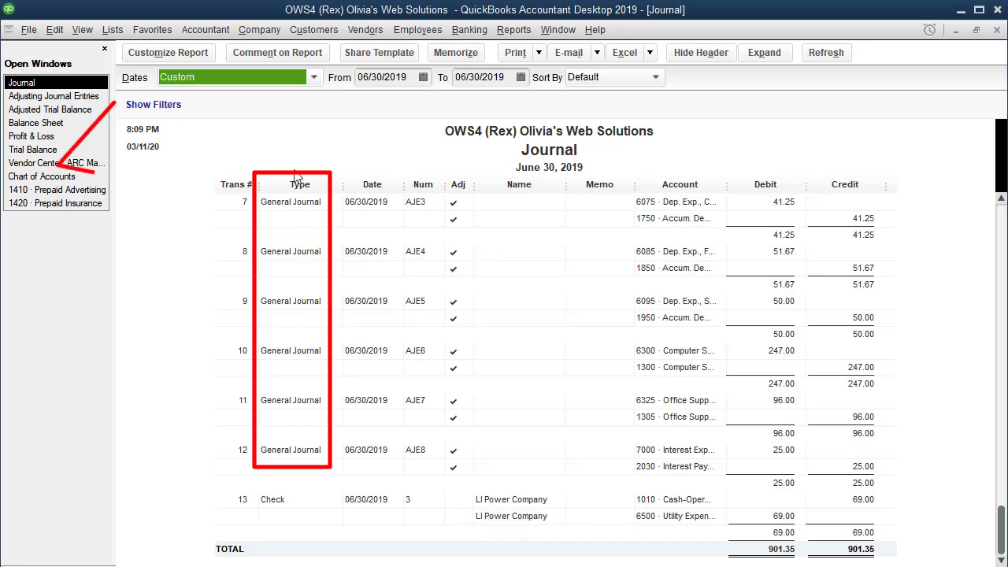
Customize the Journal report with a TransactionType filter set to Journal.
{"action": "left_click", "coordinate": [172, 58]}
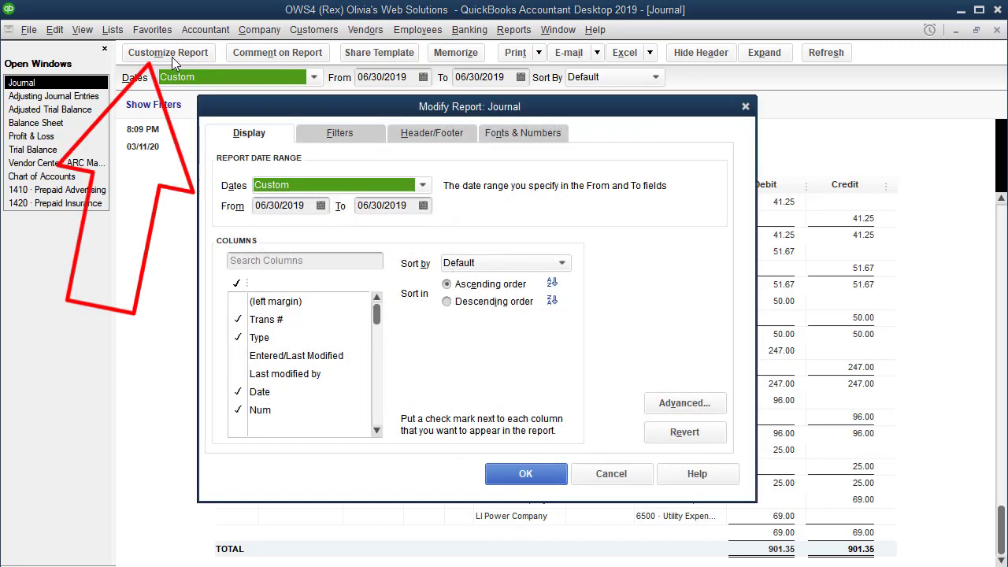
{"action": "left_click", "coordinate": [341, 135]}
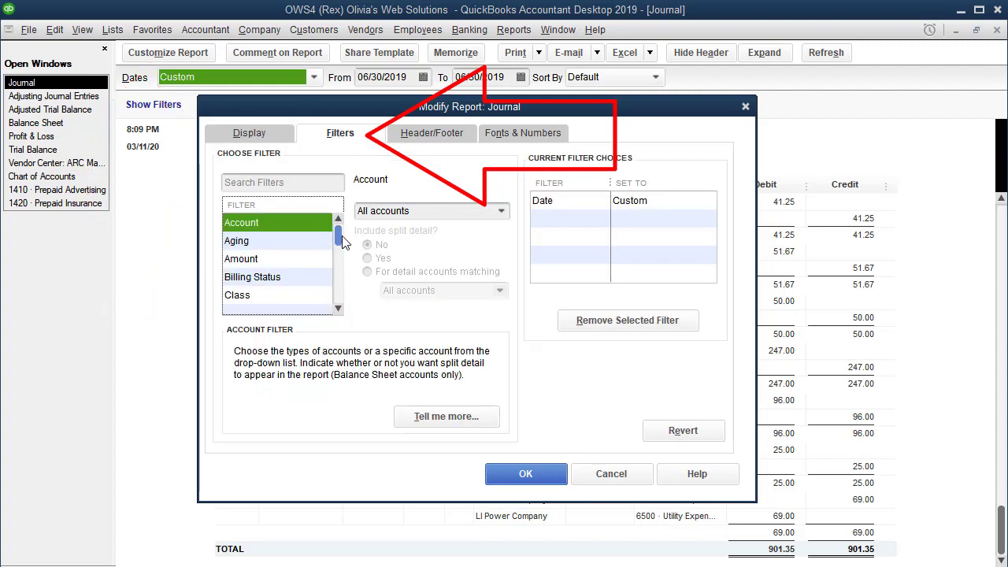
{"action": "left_click", "coordinate": [339, 308]}
{"action": "left_click", "coordinate": [339, 308]}
{"action": "left_click", "coordinate": [339, 309]}
{"action": "left_click", "coordinate": [339, 308]}
{"action": "left_click", "coordinate": [338, 308]}
{"action": "left_click", "coordinate": [338, 308]}
{"action": "left_click", "coordinate": [339, 308]}
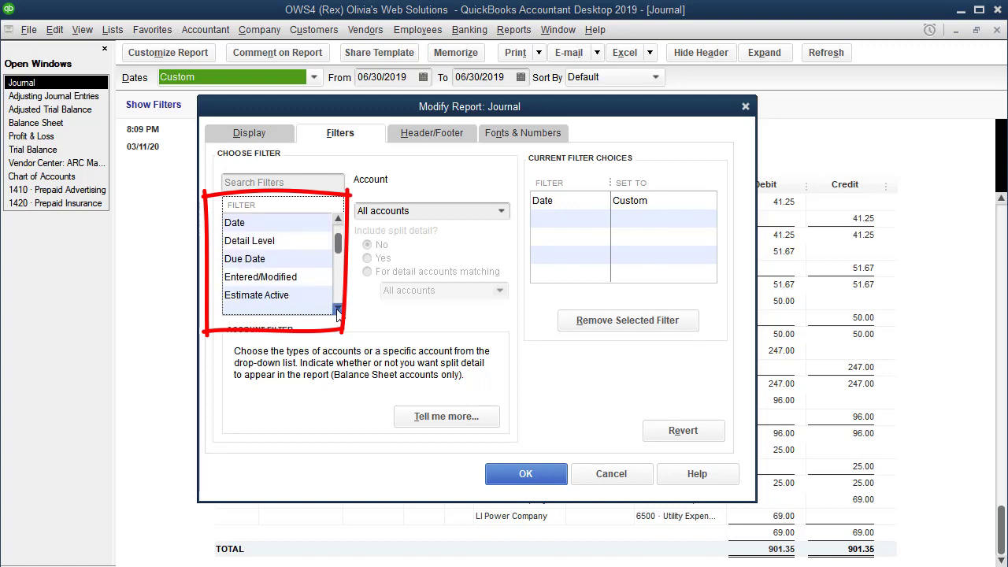
{"action": "left_click", "coordinate": [339, 308]}
{"action": "left_click", "coordinate": [339, 308]}
{"action": "left_click", "coordinate": [338, 309]}
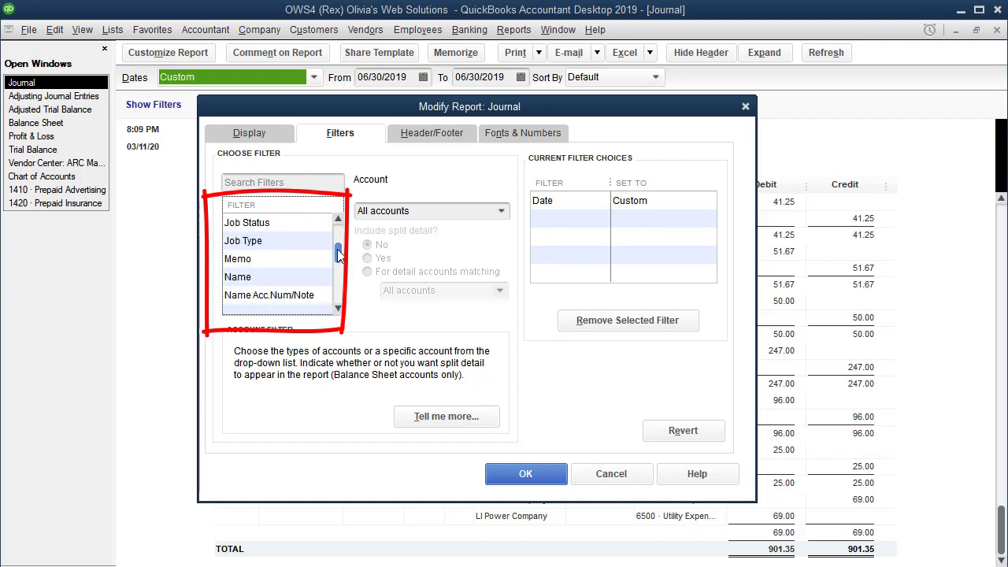
{"action": "scroll", "coordinate": [338, 251], "scroll_direction": "down", "scroll_amount": 10}
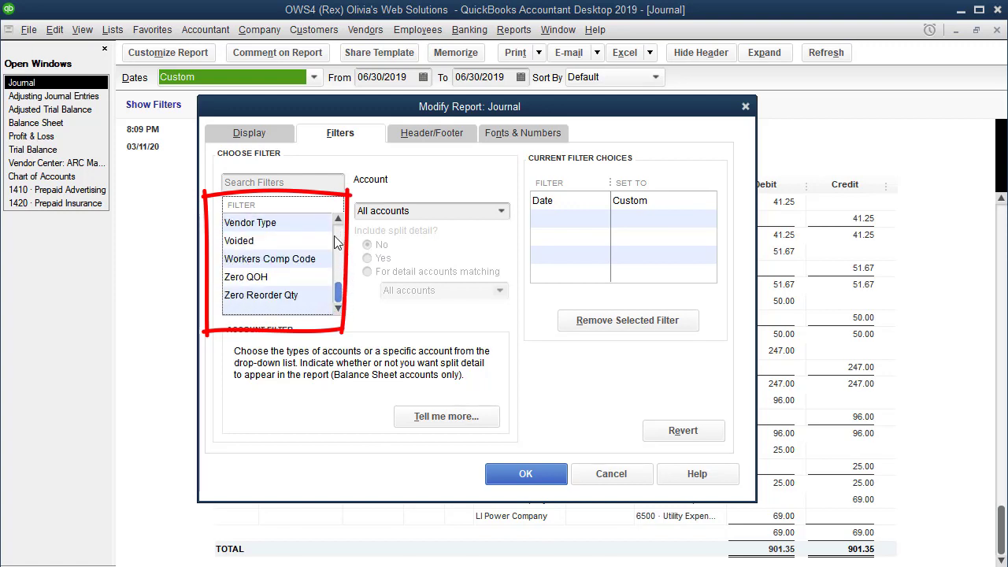
{"action": "scroll", "coordinate": [339, 246], "scroll_direction": "up", "scroll_amount": 2}
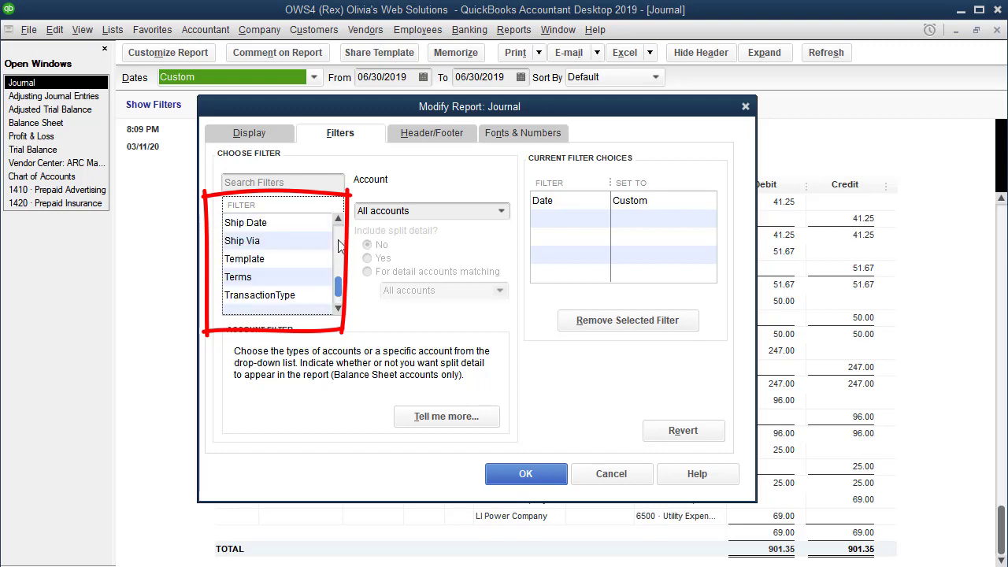
{"action": "left_click", "coordinate": [253, 294]}
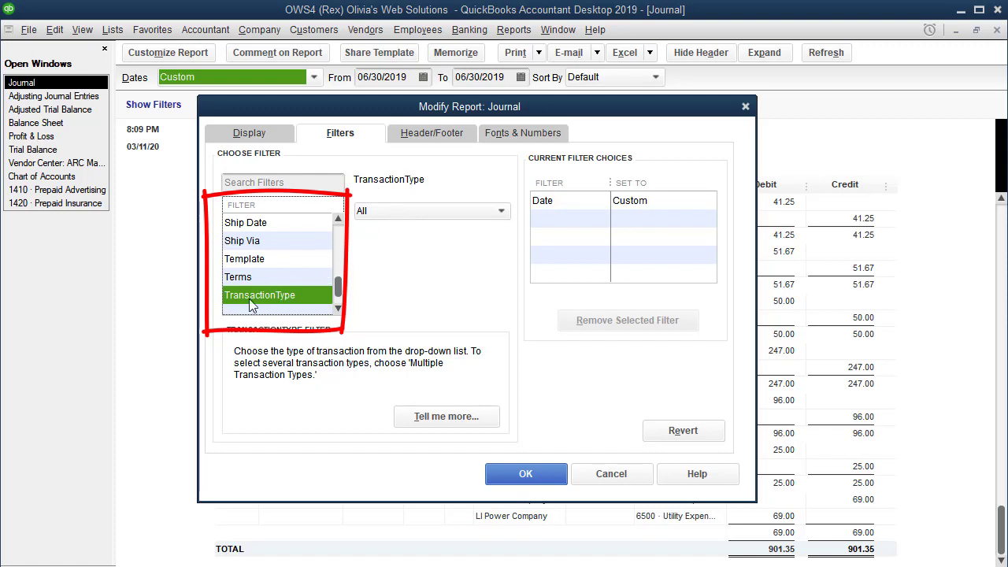
{"action": "left_click", "coordinate": [409, 211]}
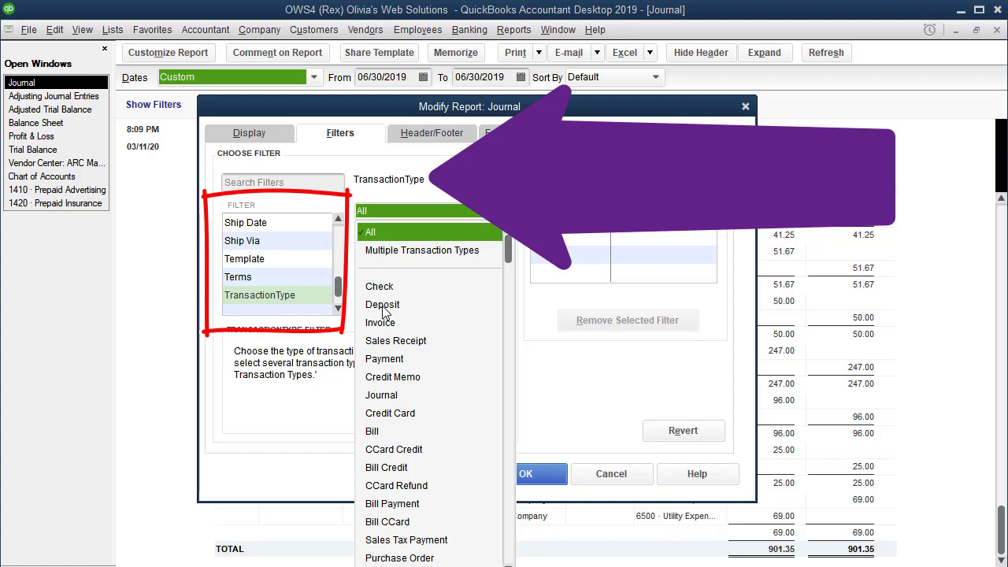
{"action": "left_click", "coordinate": [382, 396]}
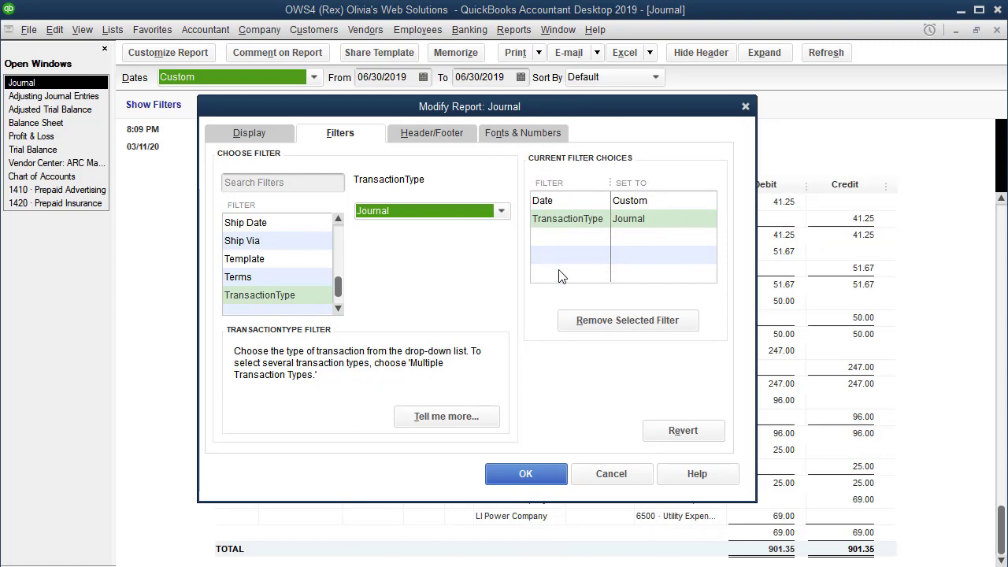
{"action": "left_click", "coordinate": [580, 222]}
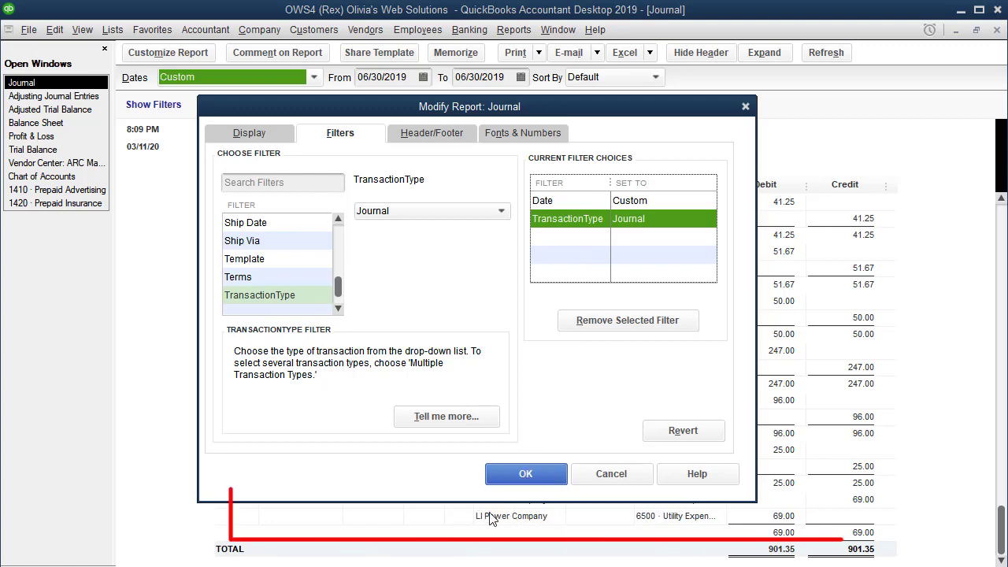
{"action": "left_click", "coordinate": [533, 475]}
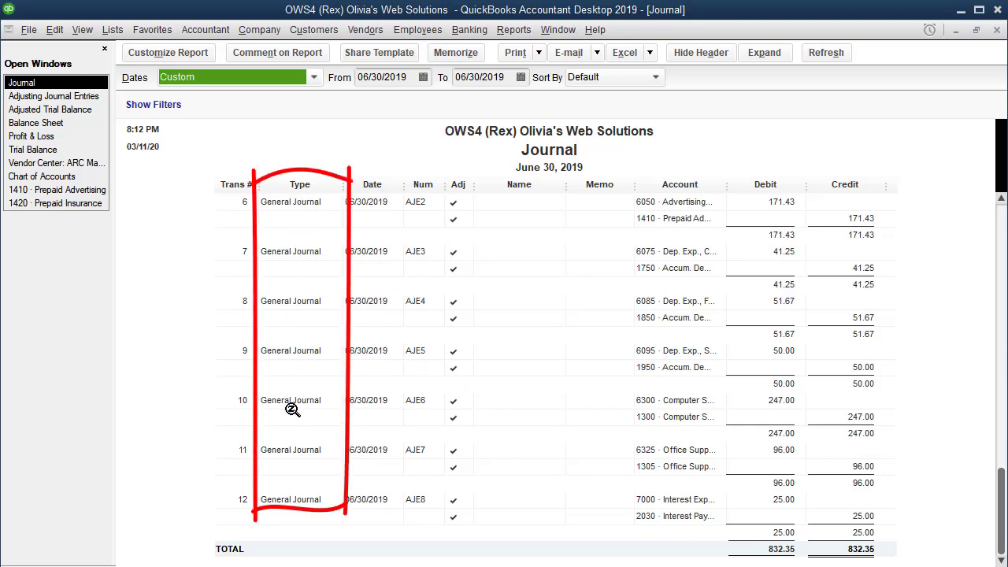
Open the Journal report's From and To dates for editing.
{"action": "left_click", "coordinate": [367, 78]}
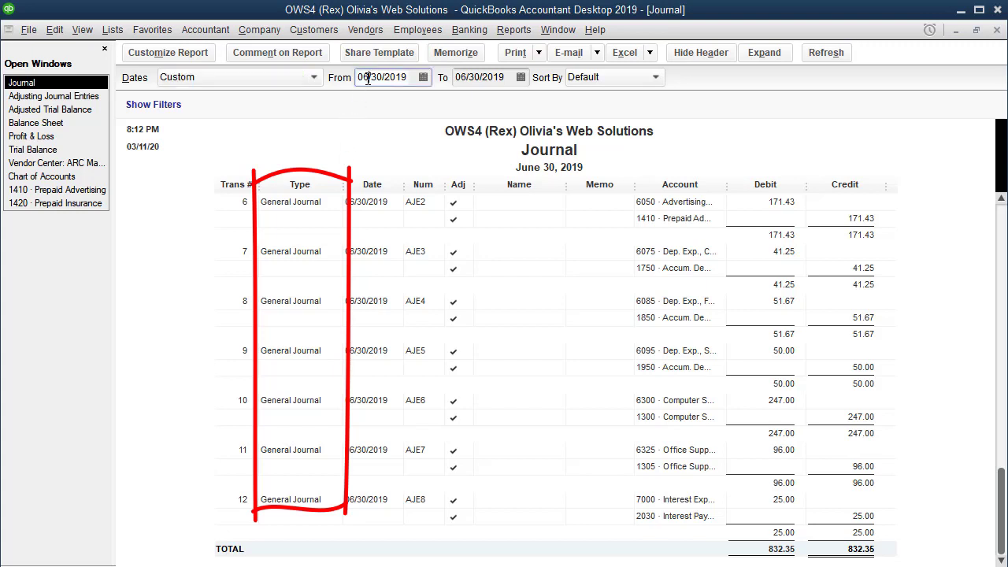
{"action": "double_click", "coordinate": [369, 78]}
{"action": "left_click", "coordinate": [474, 82]}
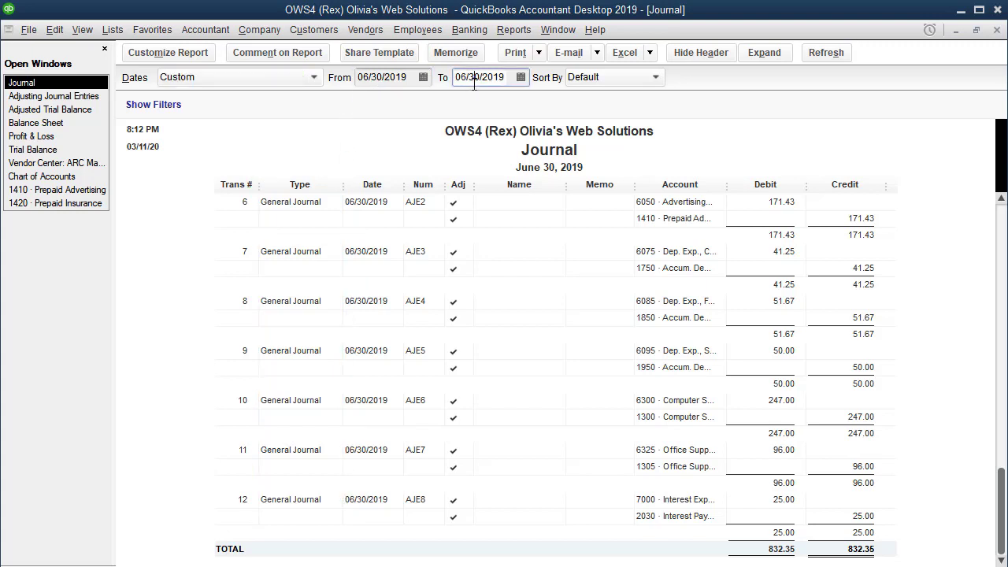
{"action": "double_click", "coordinate": [474, 82]}
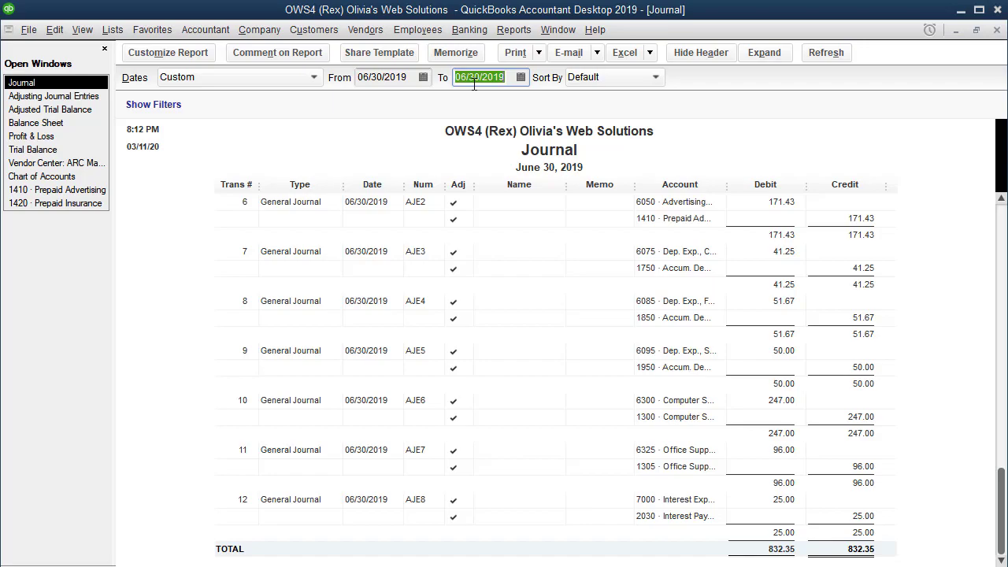